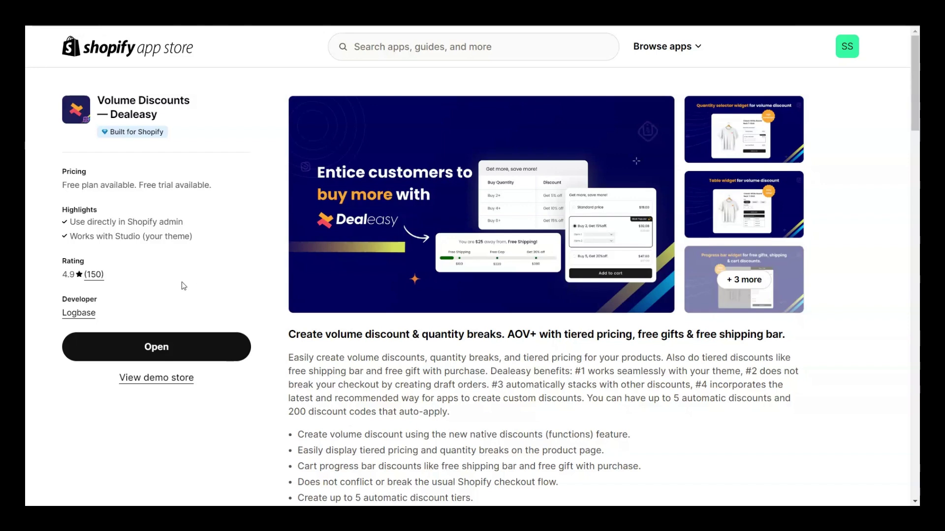
scroll(183, 286, "down", 3)
scroll(447, 358, "down", 5)
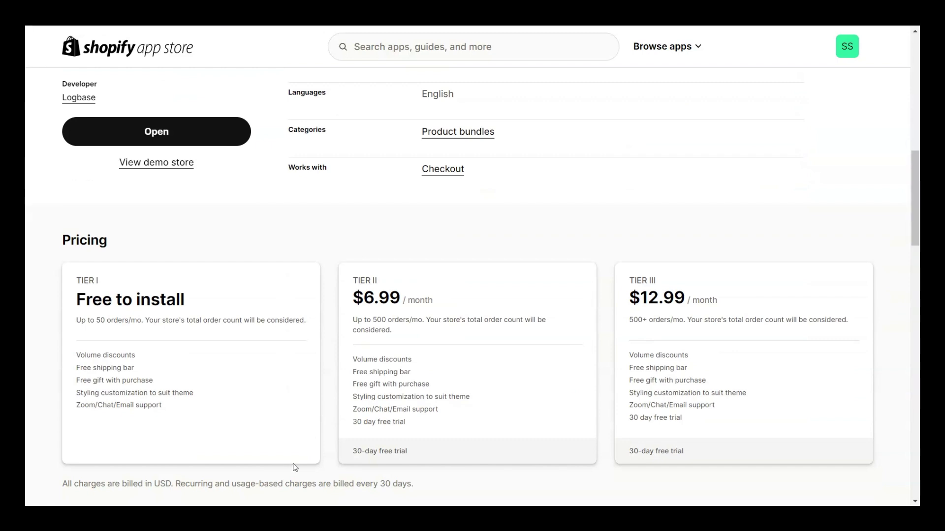
scroll(441, 445, "up", 3)
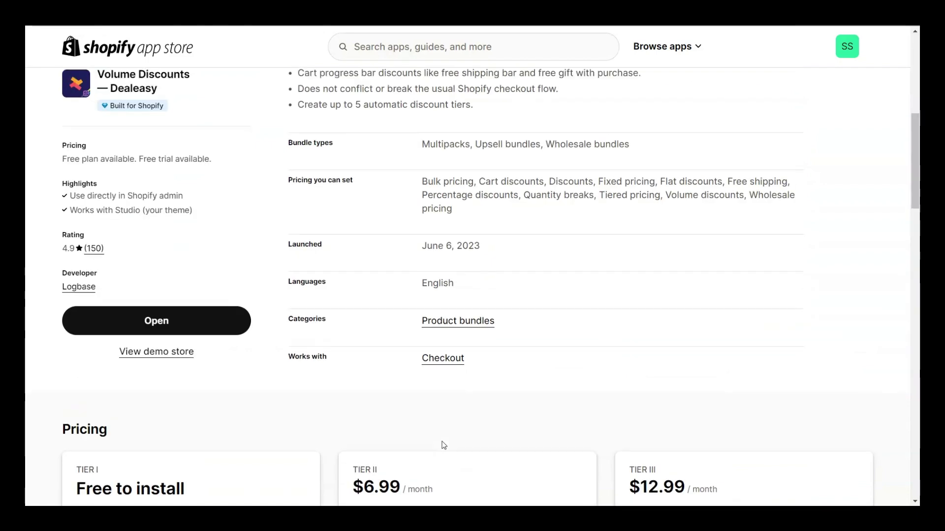
scroll(441, 445, "up", 5)
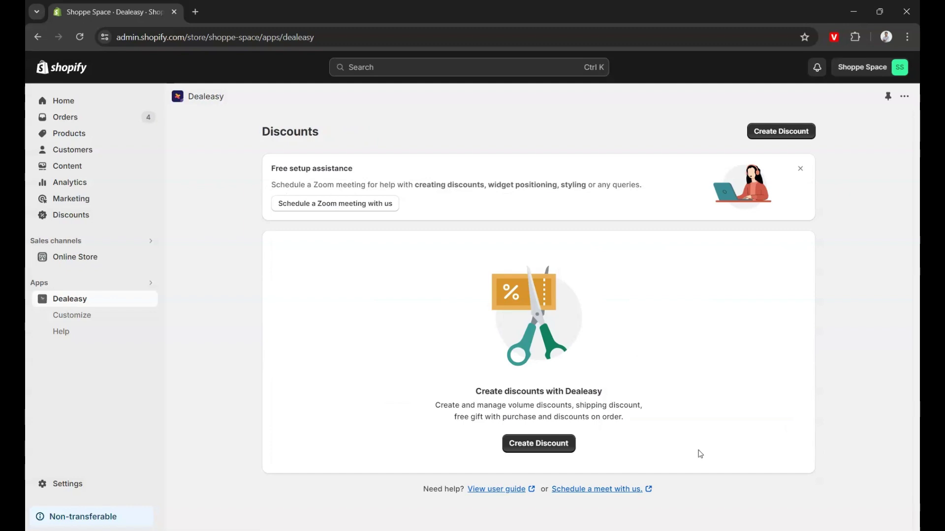
Start a discount from the Free shipping bar template with a 100% percentage shipping discount
left_click(538, 444)
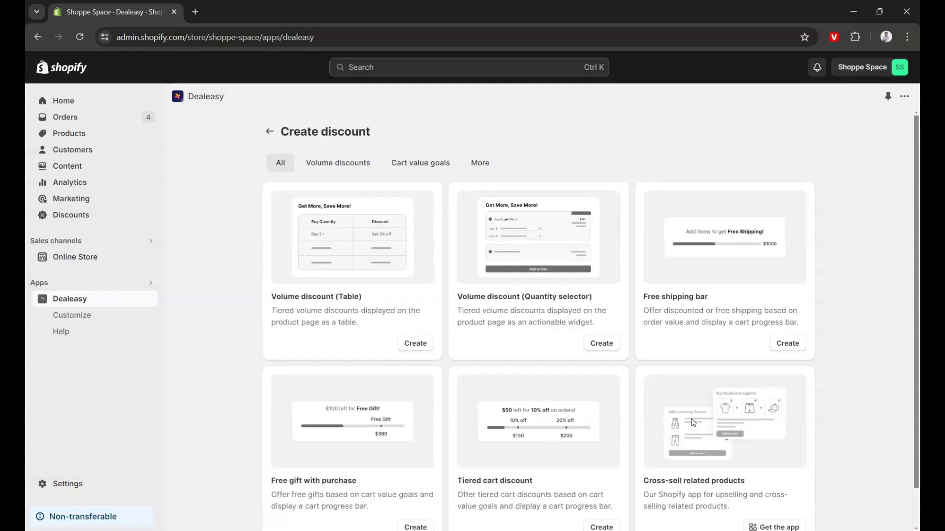
left_click(777, 347)
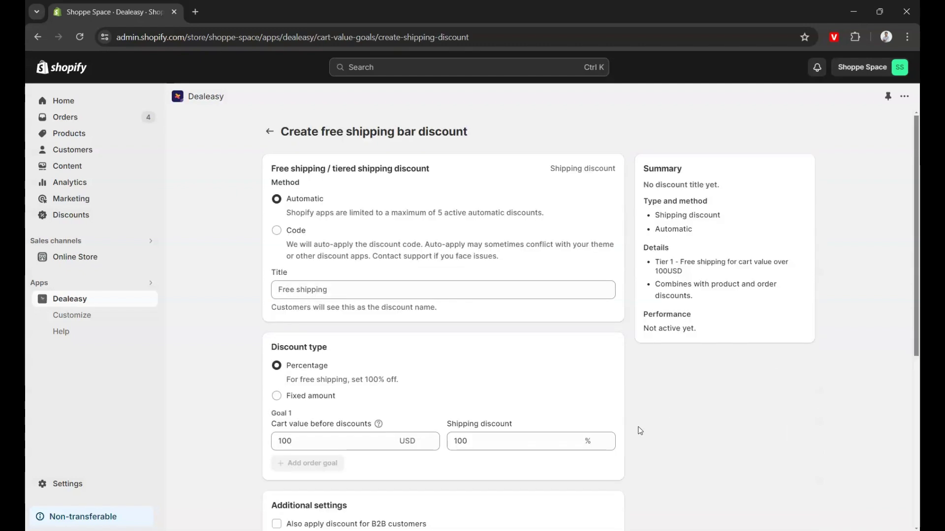
scroll(384, 394, "down", 2)
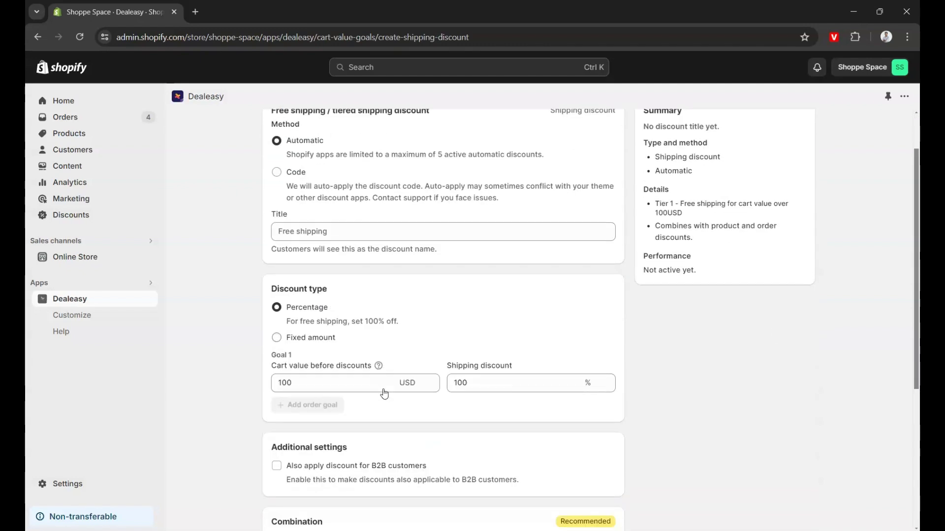
left_click(283, 338)
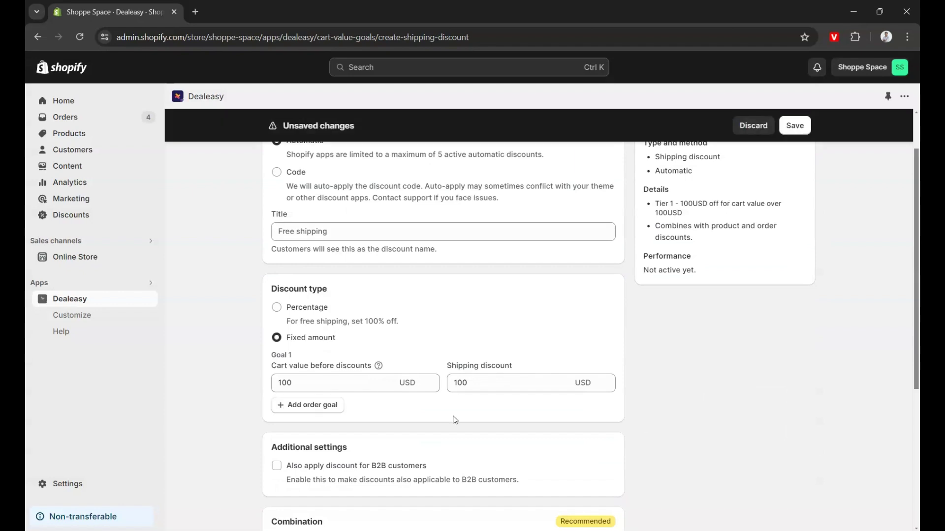
left_click(275, 309)
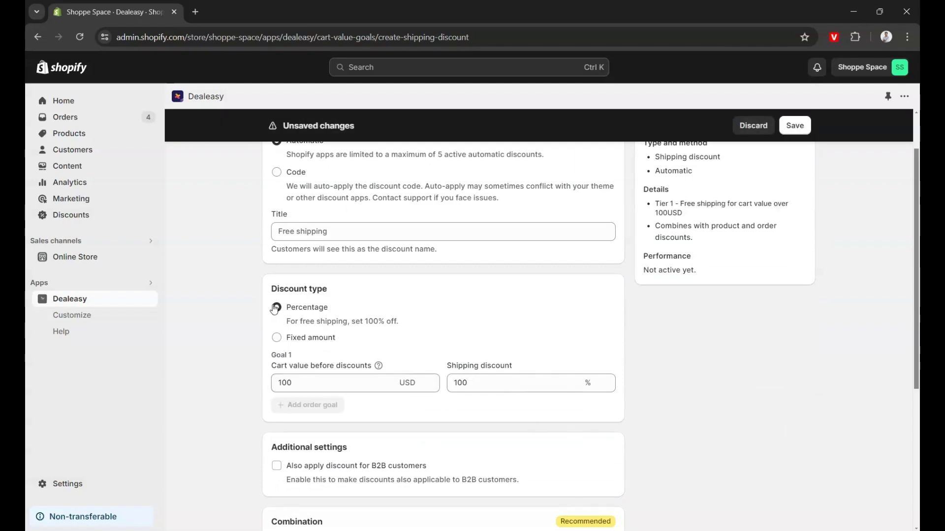
Set the cart value threshold to 60 USD, keep the title 'Free shipping', and save
left_click(314, 381)
double_click(314, 381)
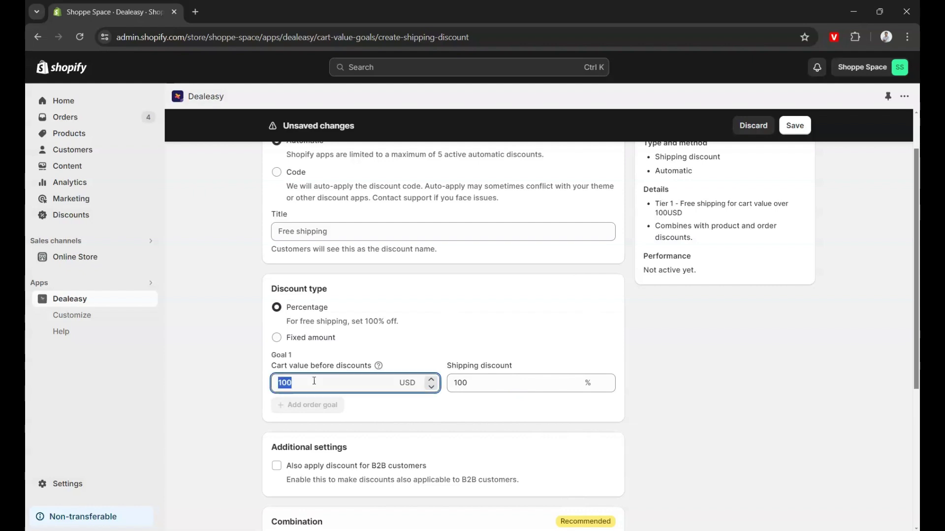
type("60")
left_click(466, 409)
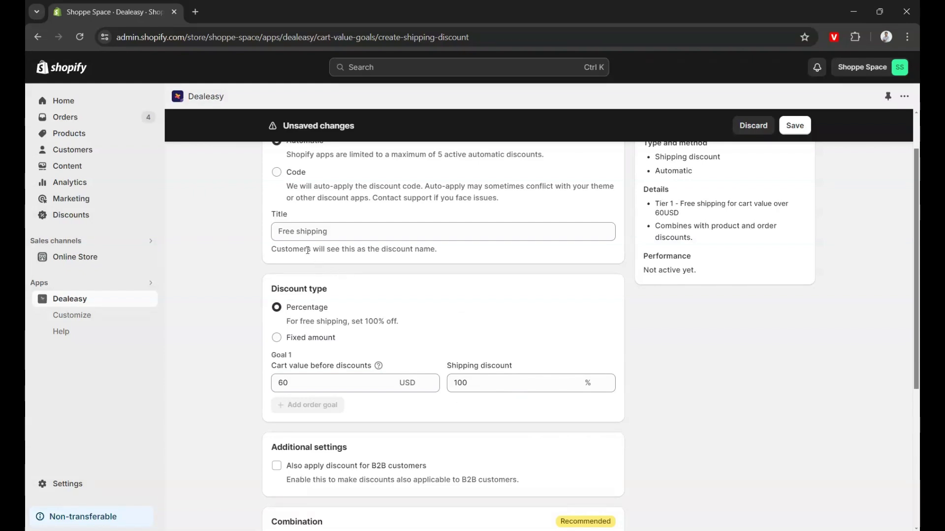
triple_click(297, 231)
type("F")
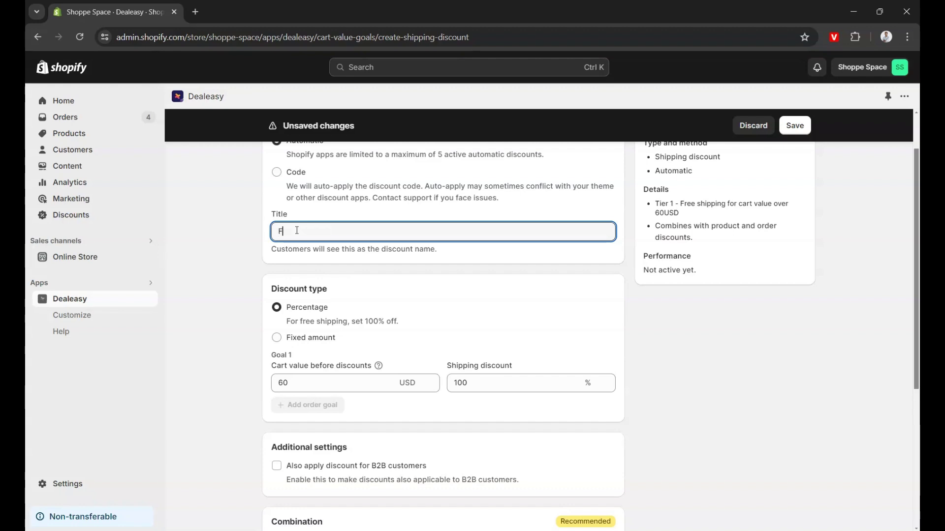
type("ree sh")
type("ipping")
left_click(795, 127)
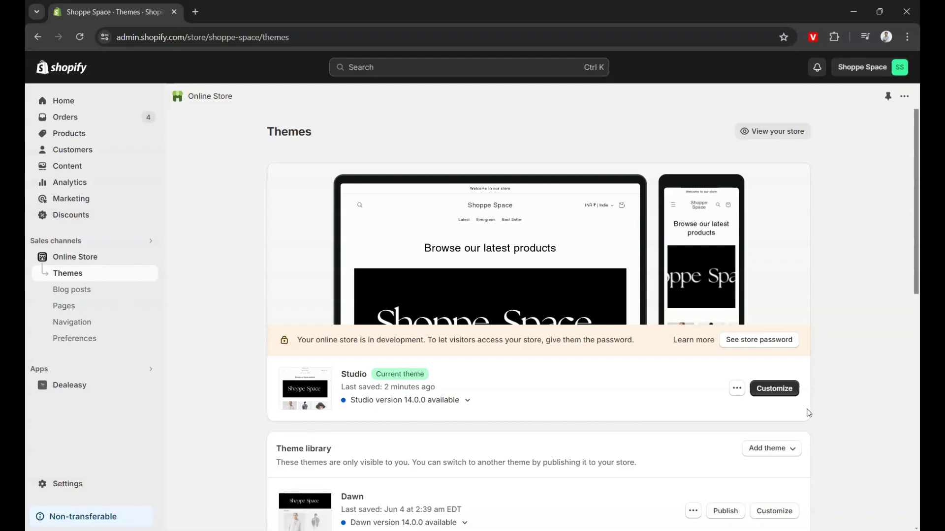
Open the Studio theme editor on the Cart page template
left_click(787, 392)
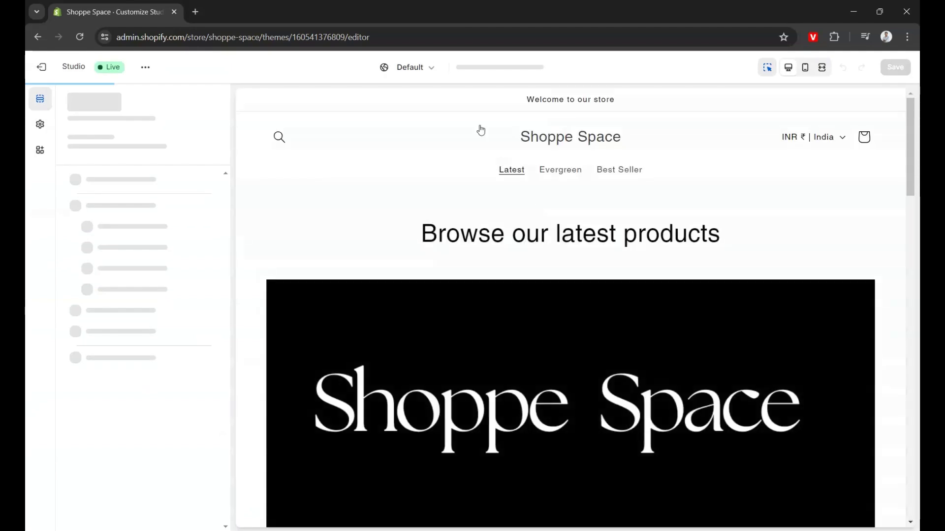
left_click(495, 74)
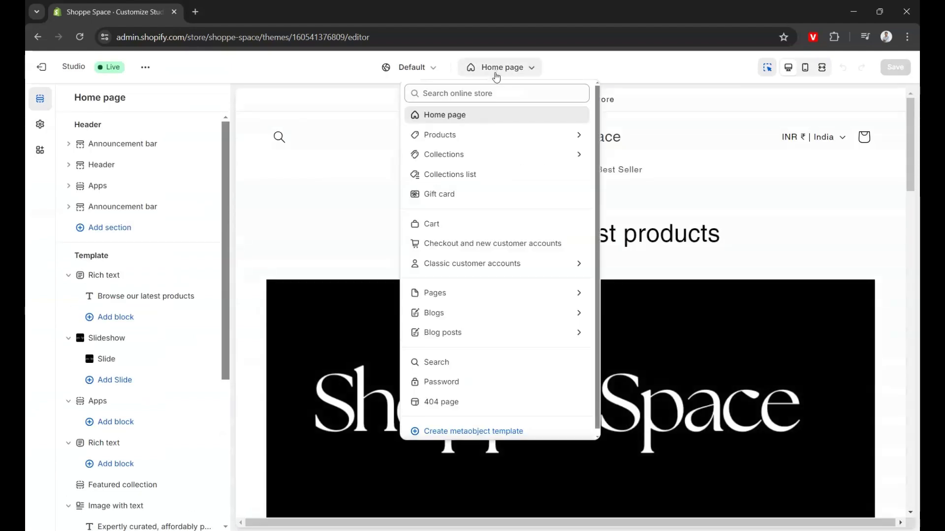
left_click(443, 224)
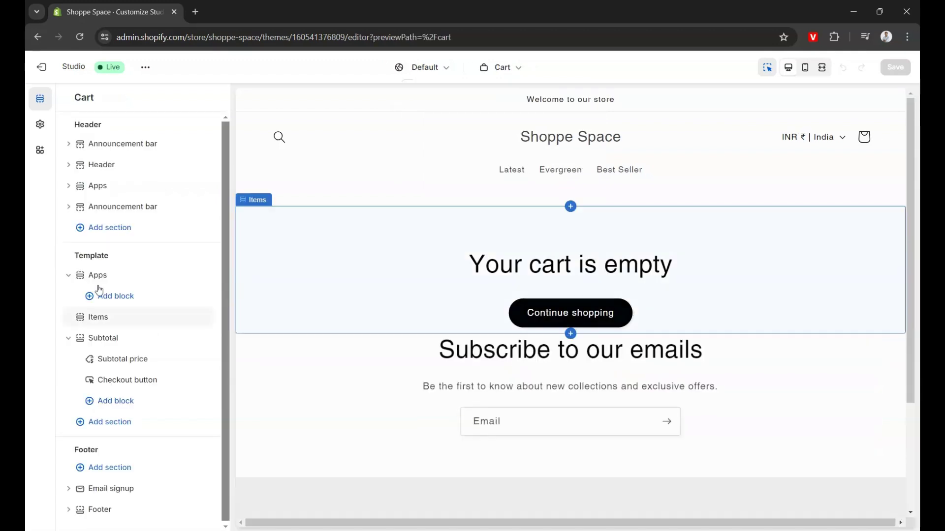
Add Dealeasy's Cart progress bar app block to the cart page and save the theme
mouse_move(97, 275)
left_click(116, 296)
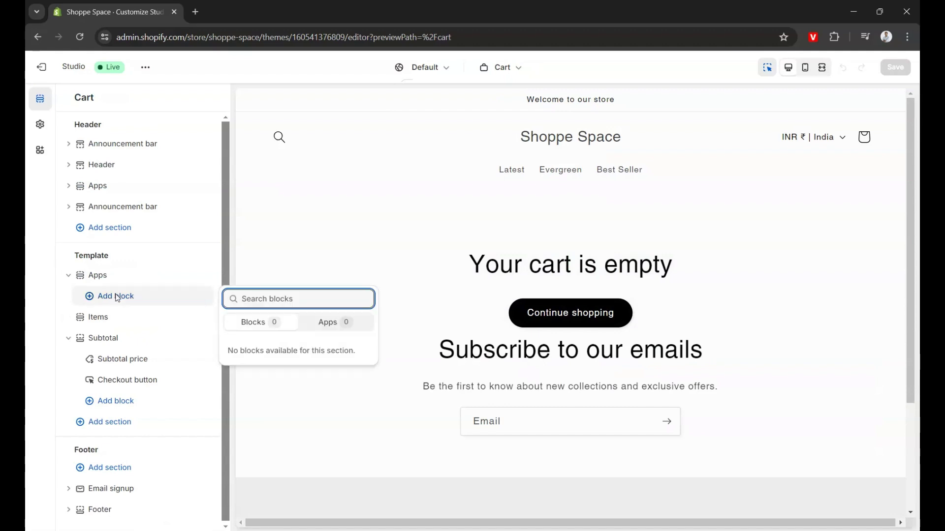
left_click(321, 323)
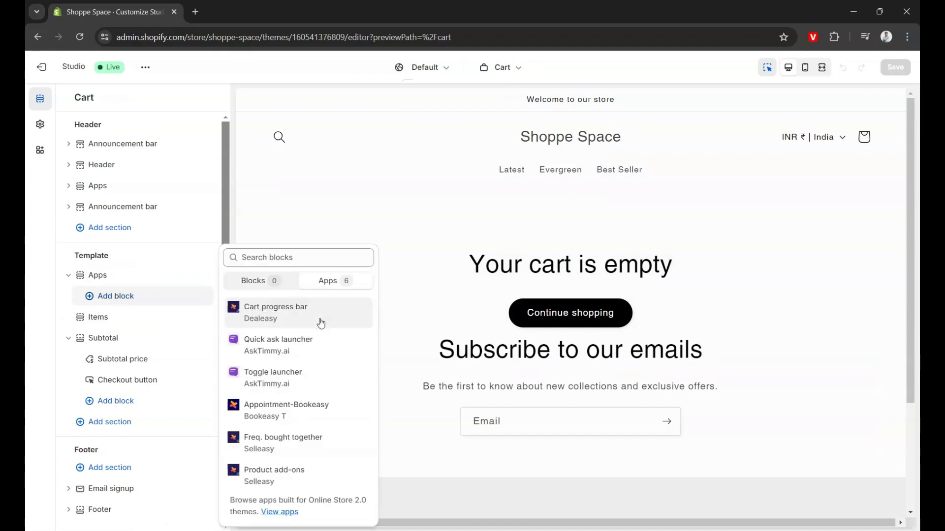
left_click(289, 322)
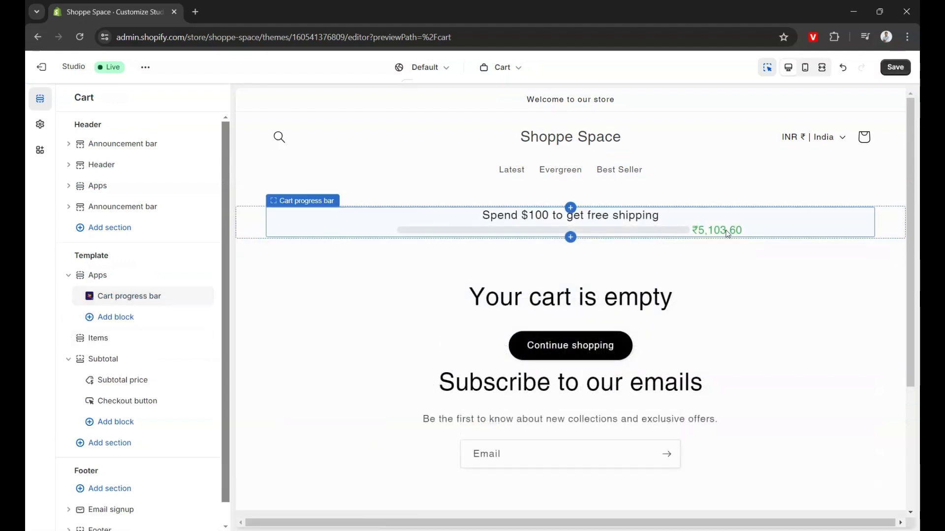
left_click(892, 69)
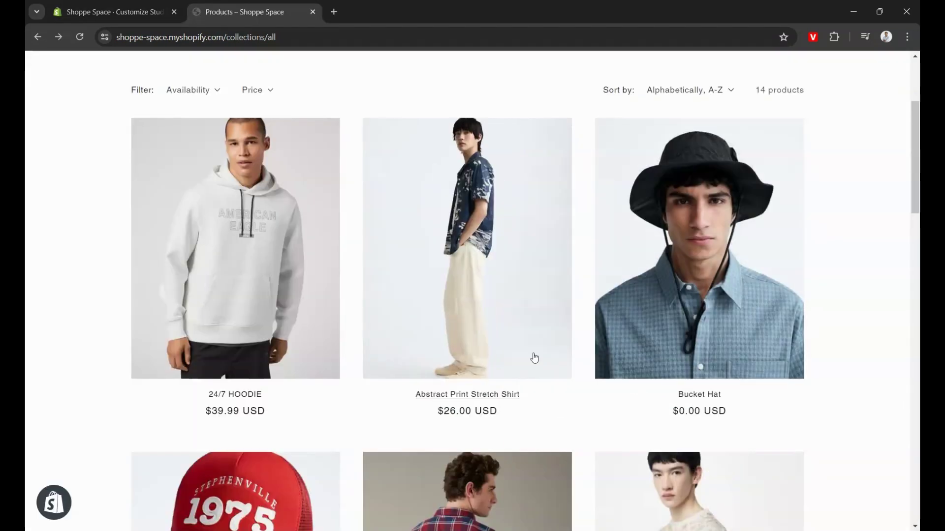
Add the Abstract Print Stretch Shirt to the cart and raise its quantity to 3
left_click(530, 348)
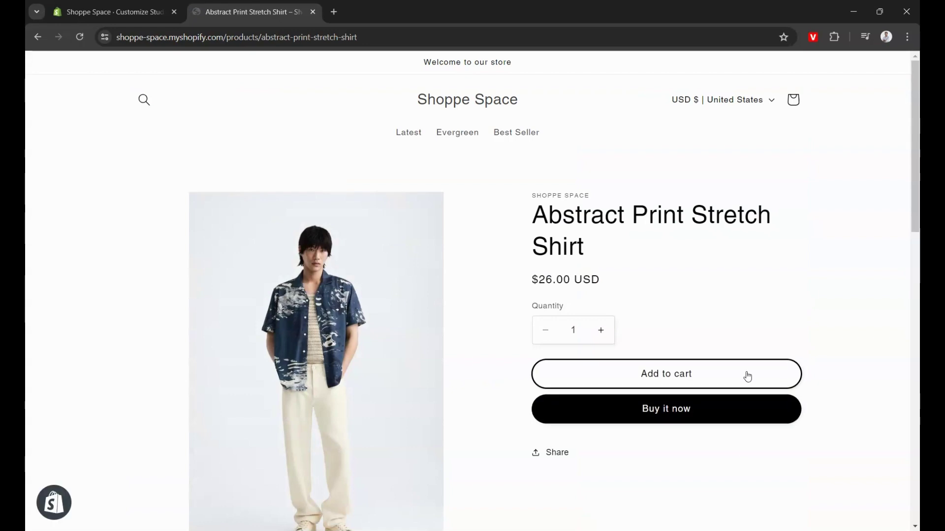
left_click(747, 376)
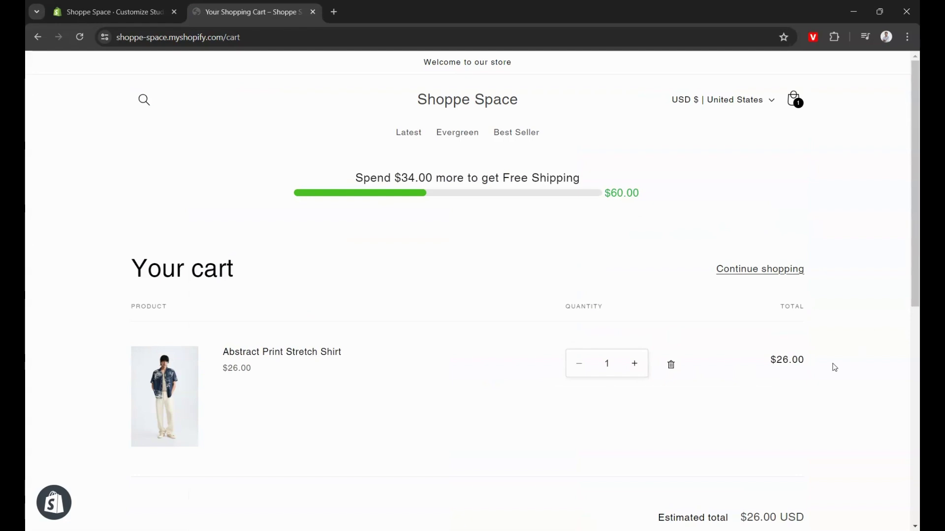
left_click(634, 364)
left_click(636, 365)
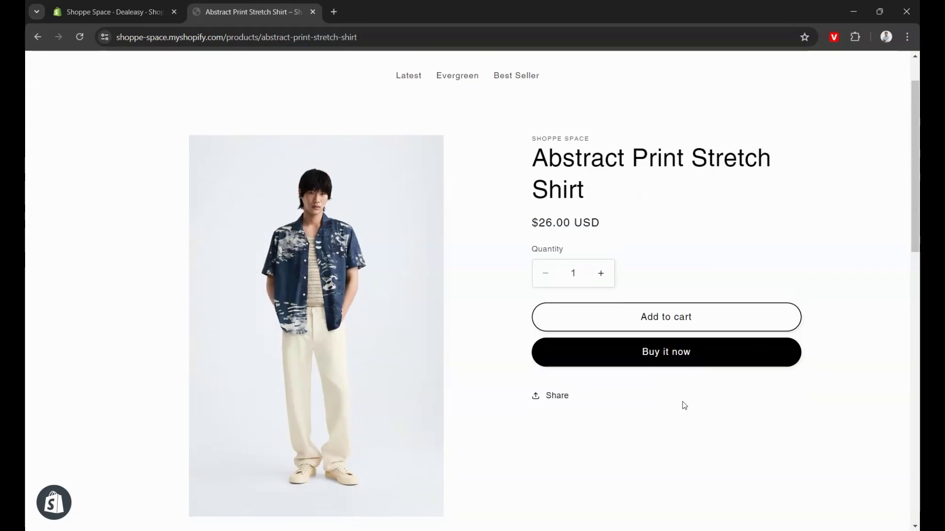
Add one Abstract Print Stretch Shirt to the cart from its product page
left_click(681, 319)
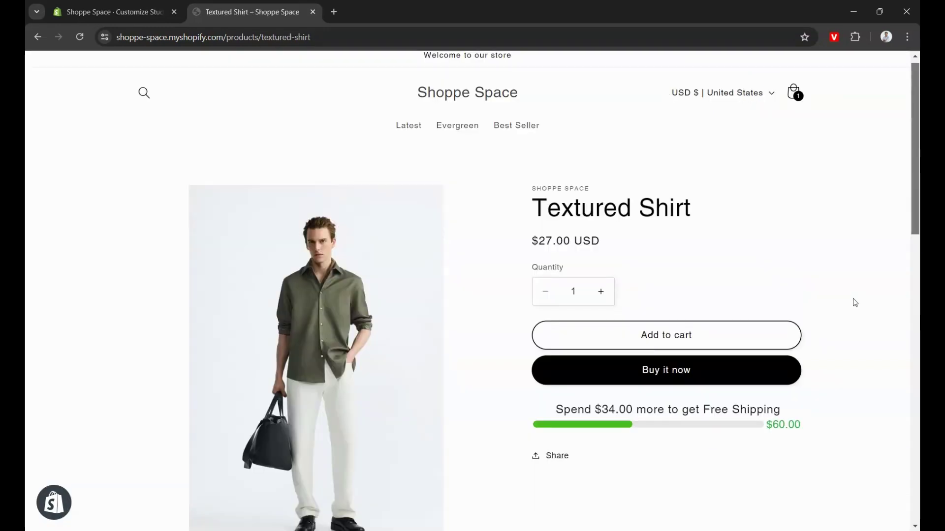
scroll(855, 318, "down", 1)
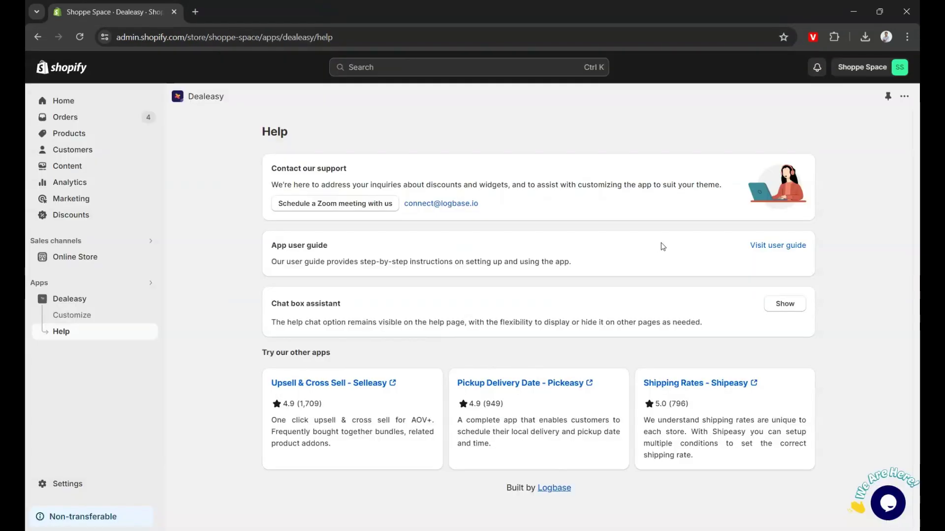
Open the Dealeasy user guide in a new tab, then return to the Help page
left_click(764, 247)
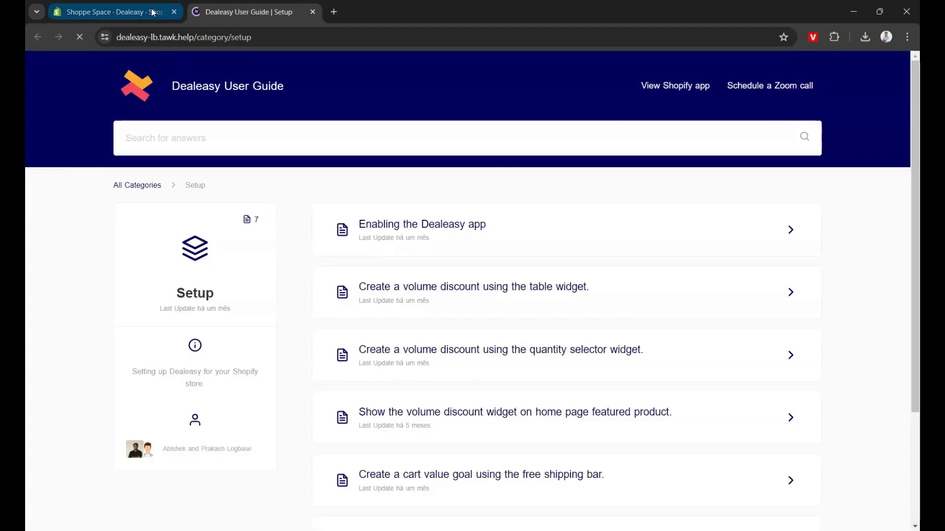
left_click(153, 11)
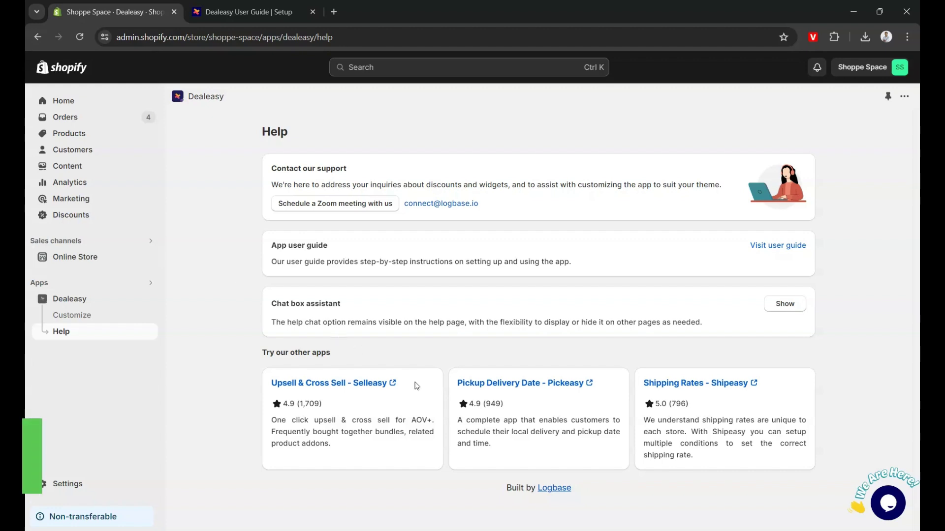